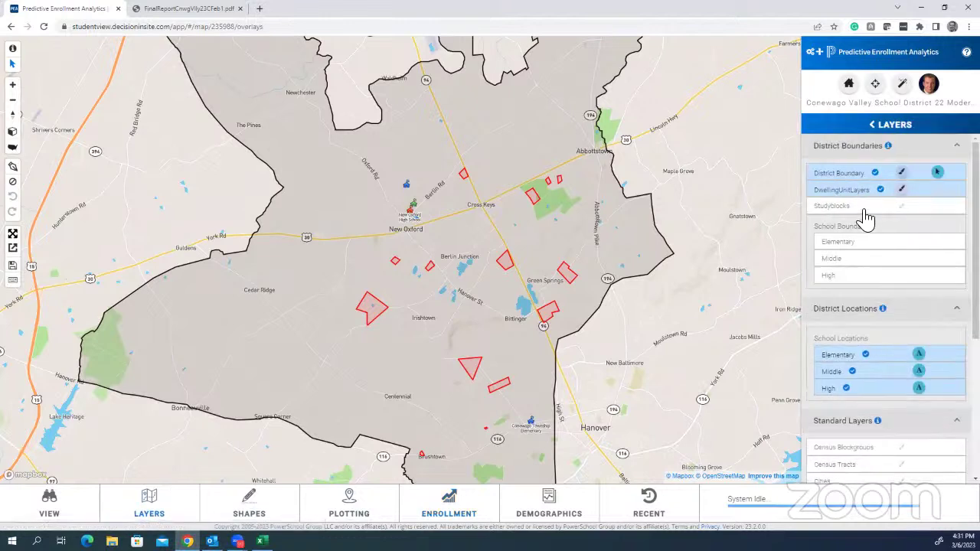
# - Label the dwelling unit layers on the map and plot the 2021 Kindergarten to 12th Grade students of all schools, with the legend by school
pyautogui.click(921, 190)
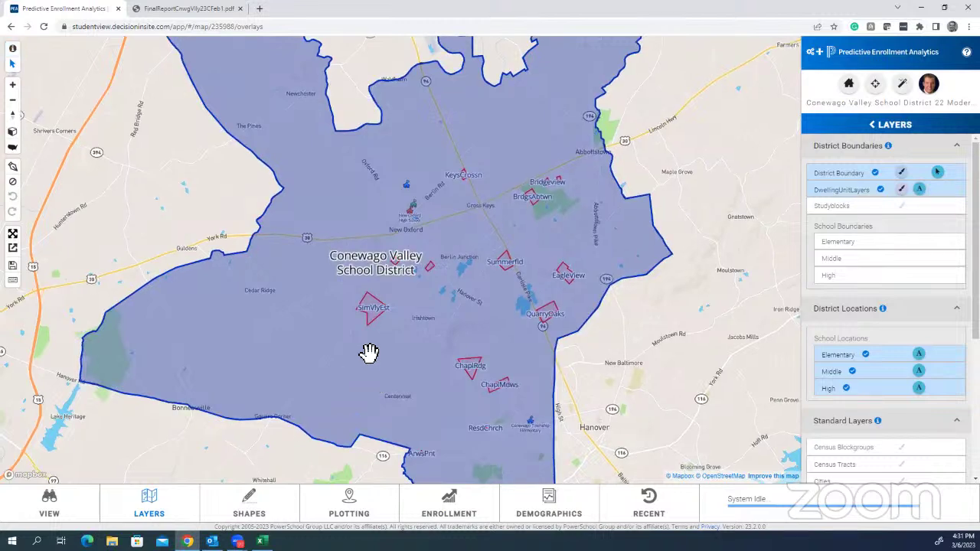
pyautogui.scroll(-1, 373, 359)
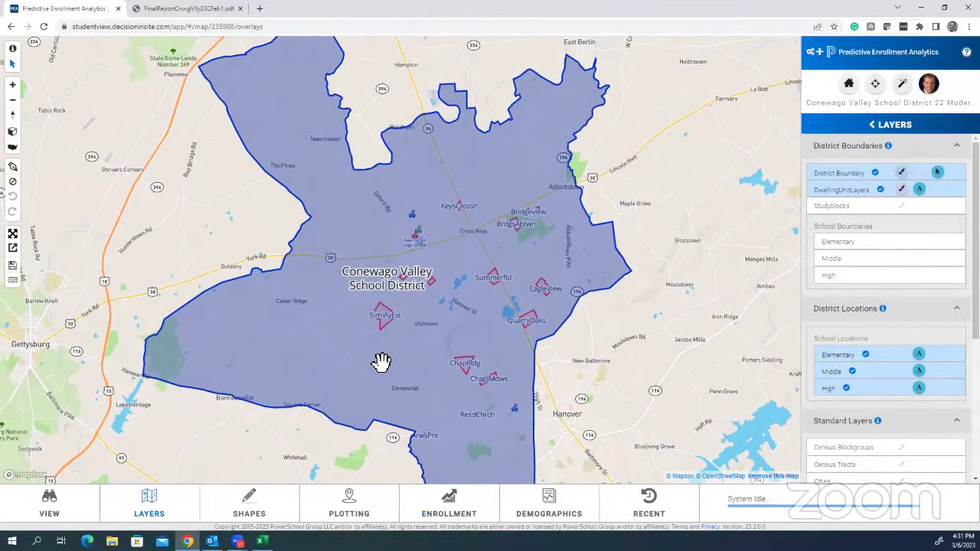
pyautogui.click(345, 516)
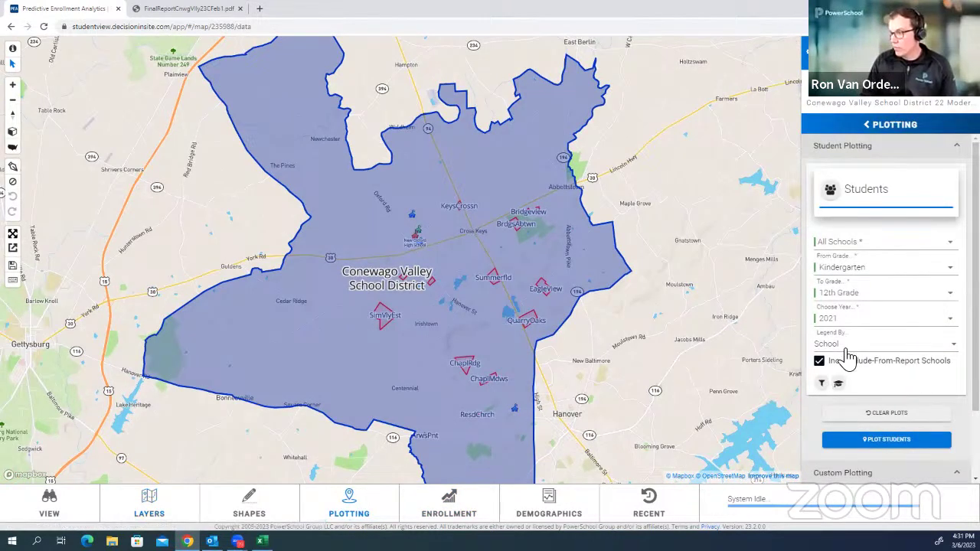
pyautogui.click(864, 441)
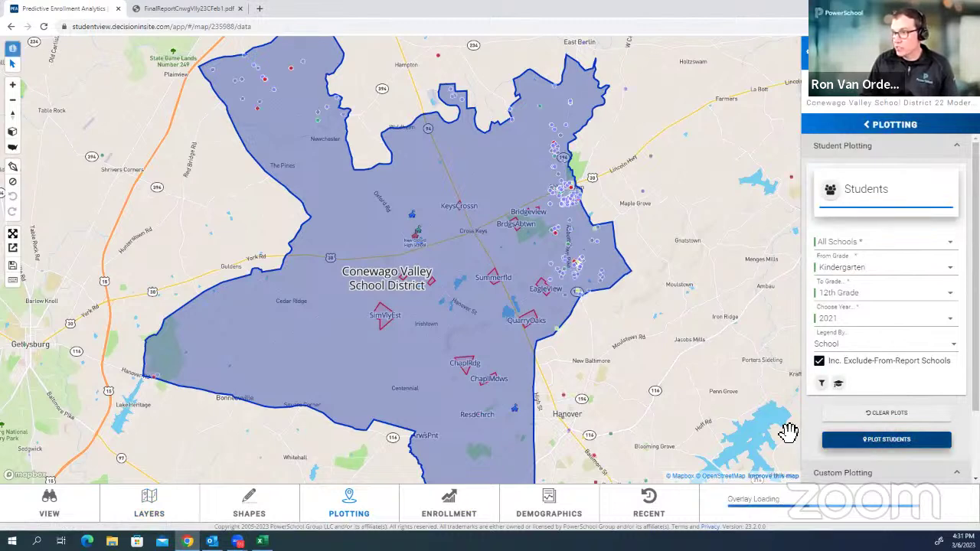
# - Draw a six-point polygon enclosing the EagleView development
pyautogui.scroll(5, 556, 293)
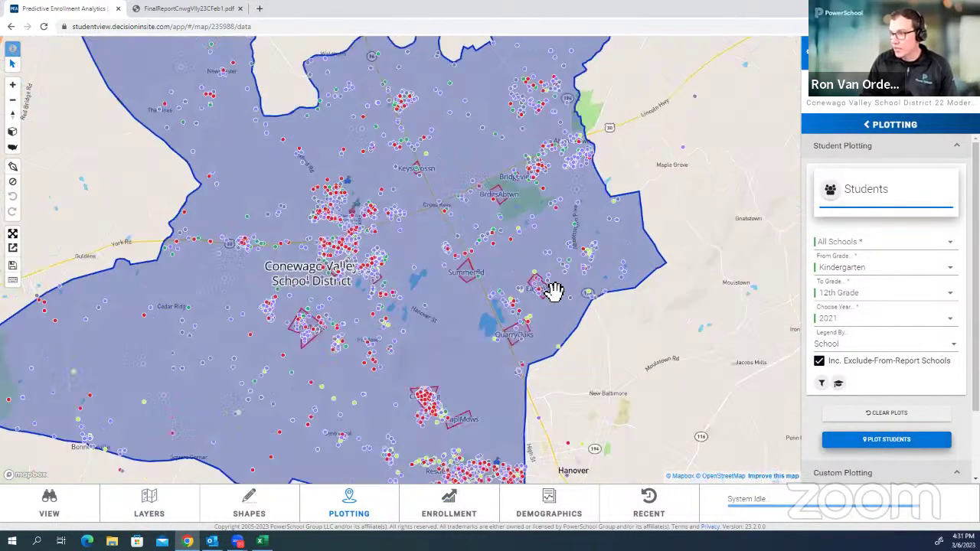
pyautogui.scroll(2, 553, 291)
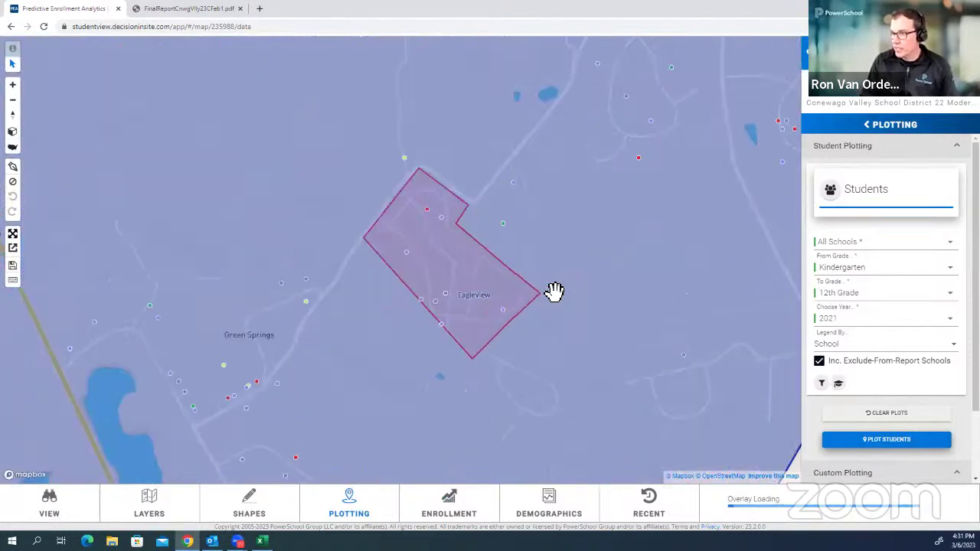
pyautogui.moveTo(343, 224); pyautogui.dragTo(376, 232)
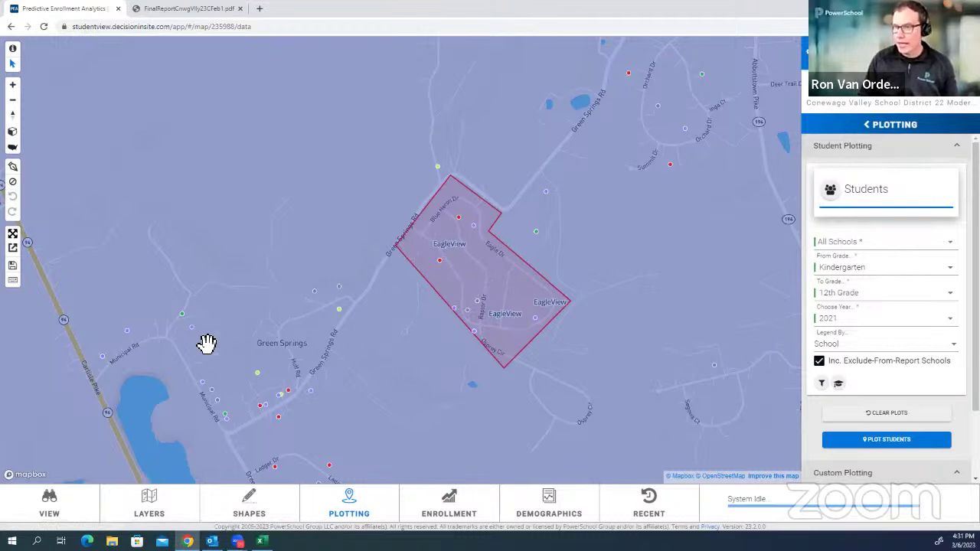
pyautogui.click(13, 166)
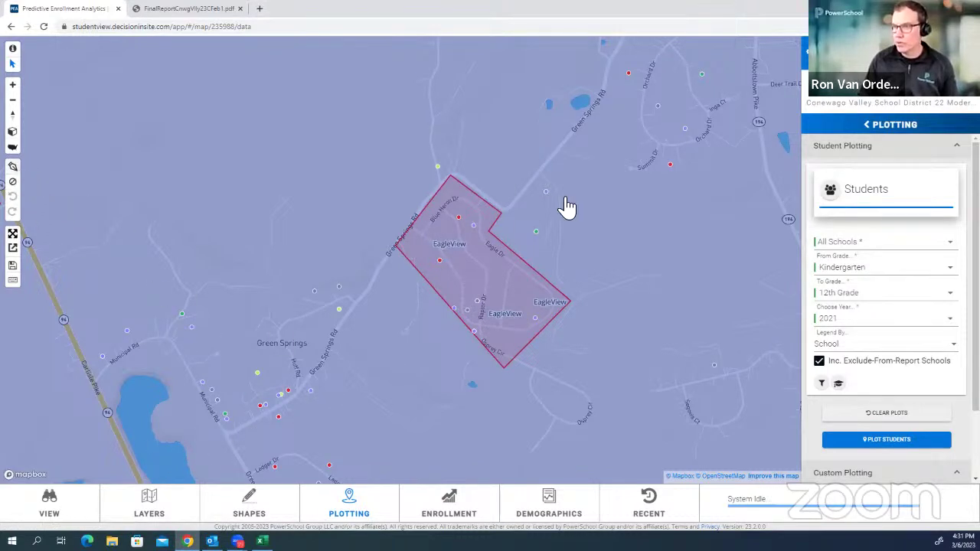
pyautogui.click(417, 185)
pyautogui.click(452, 167)
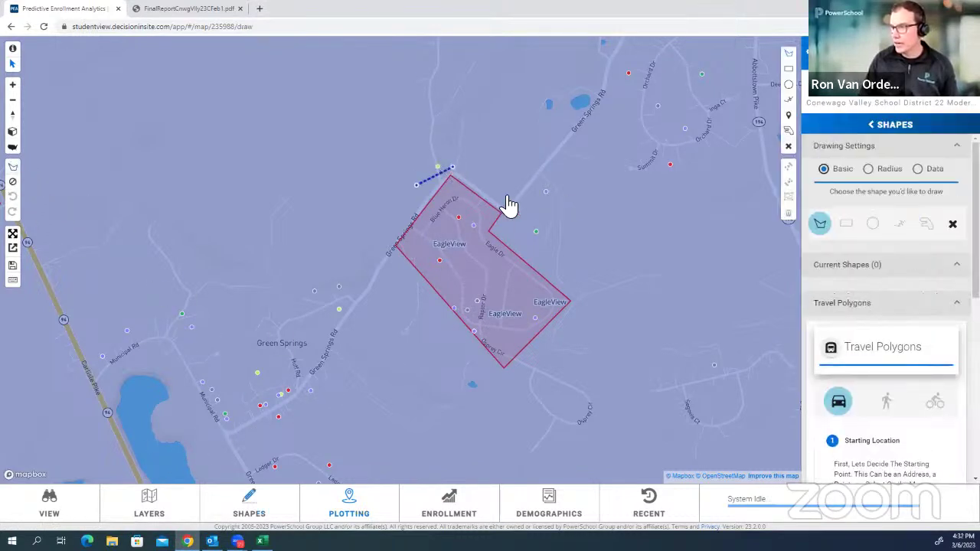
pyautogui.click(530, 236)
pyautogui.click(599, 311)
pyautogui.click(499, 414)
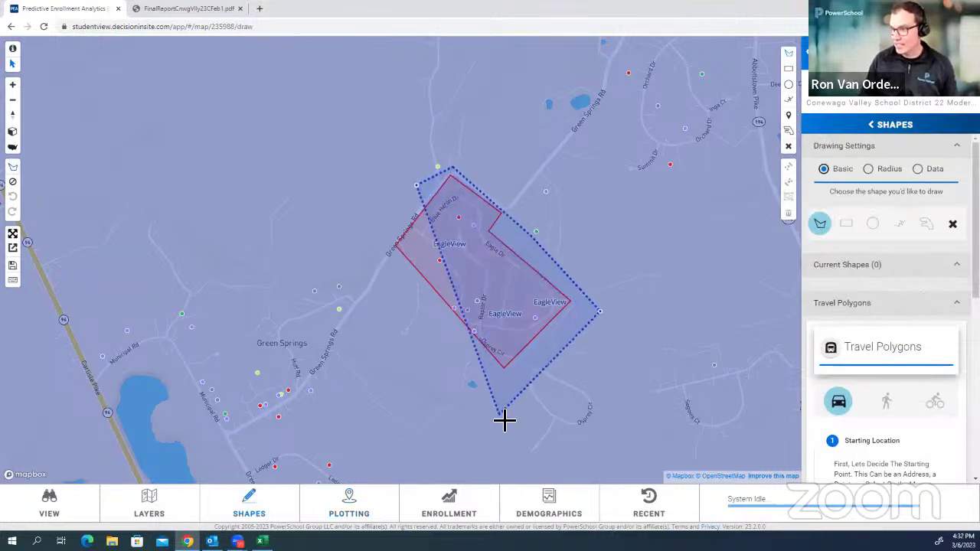
pyautogui.doubleClick(376, 262)
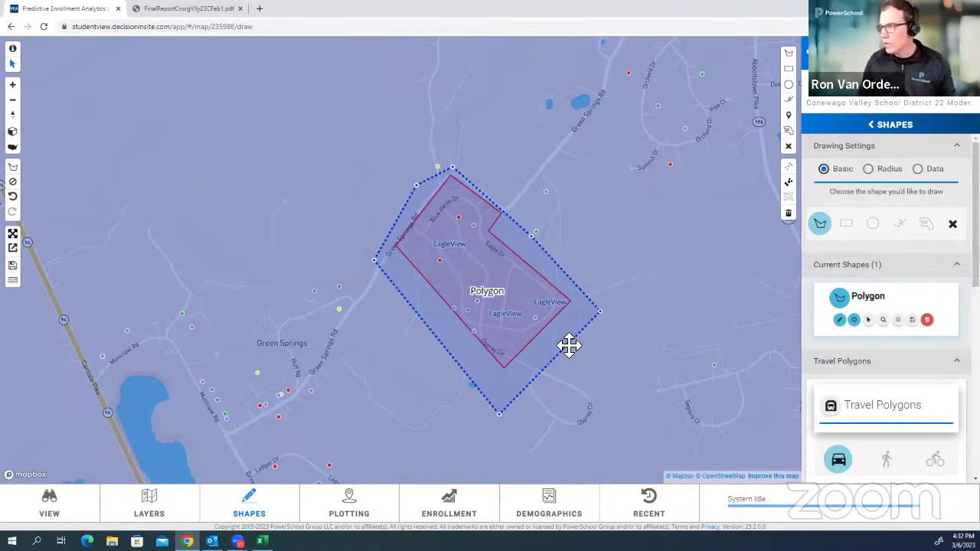
pyautogui.click(263, 256)
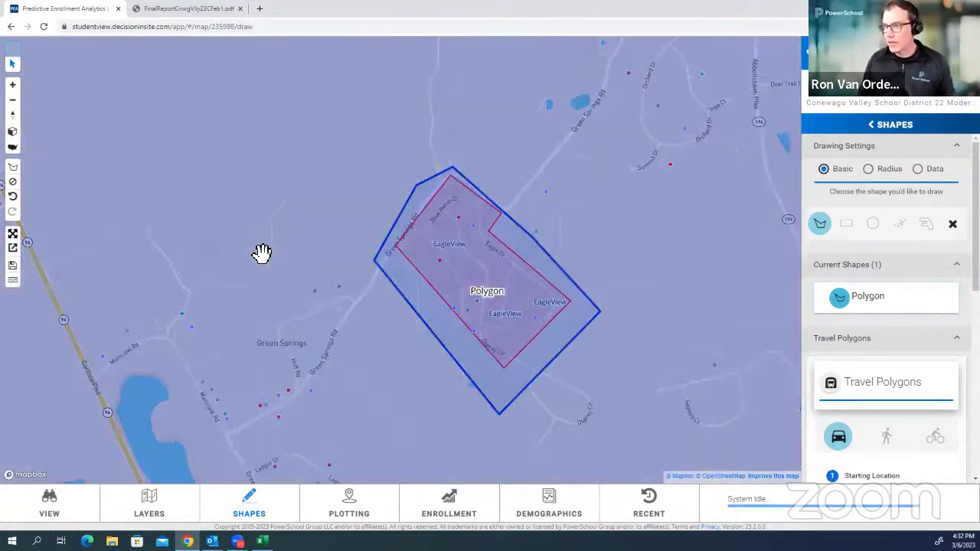
# - Review the report topics offered in the custom demographics report builder, including the Families and Diversity categories, and close it without generating a report
pyautogui.moveTo(263, 255); pyautogui.dragTo(317, 265)
pyautogui.scroll(-5, 317, 264)
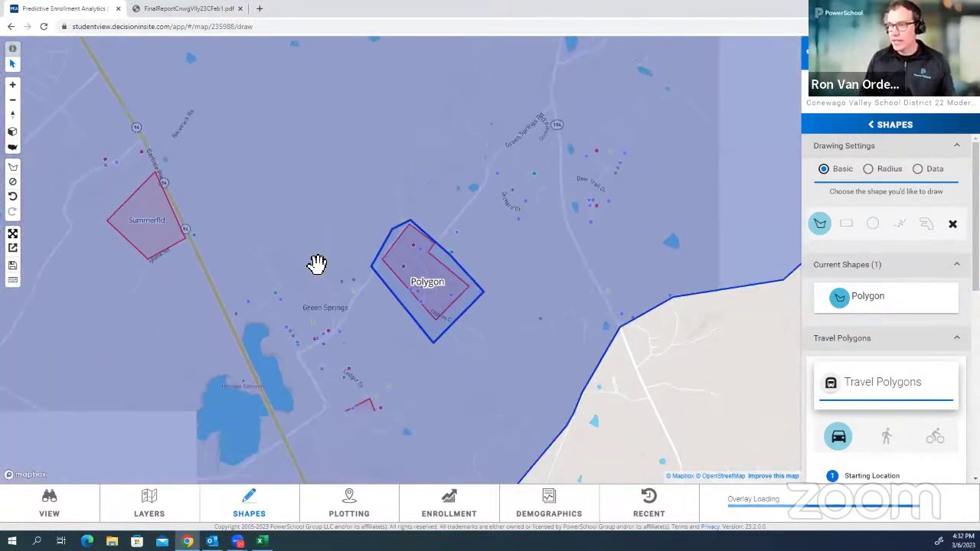
pyautogui.moveTo(373, 292); pyautogui.dragTo(396, 299)
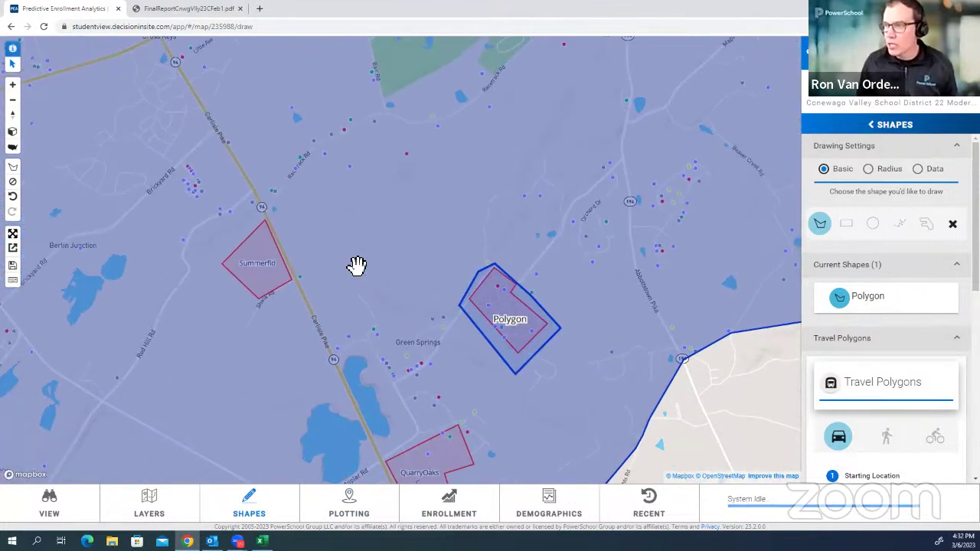
pyautogui.scroll(-2, 313, 193)
pyautogui.moveTo(414, 248); pyautogui.dragTo(422, 247)
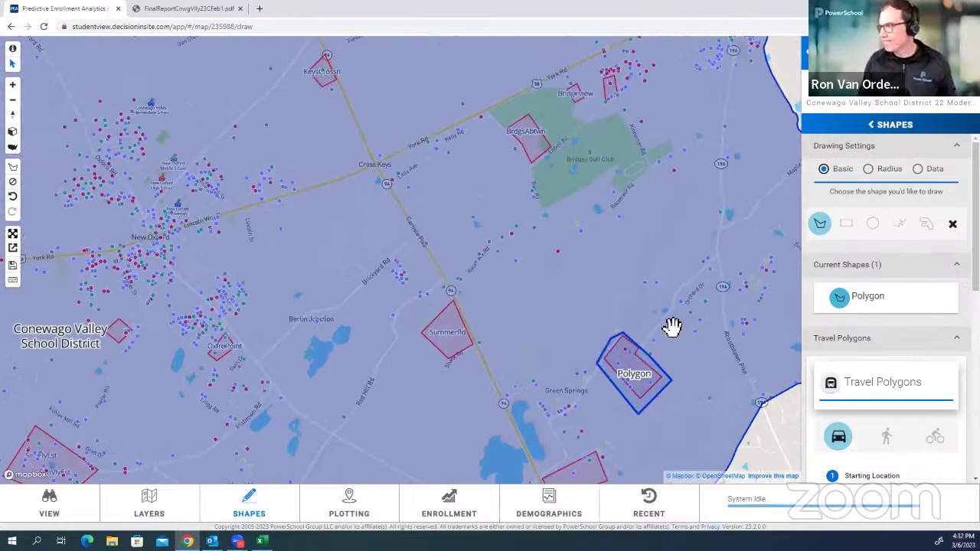
pyautogui.click(543, 515)
pyautogui.click(869, 197)
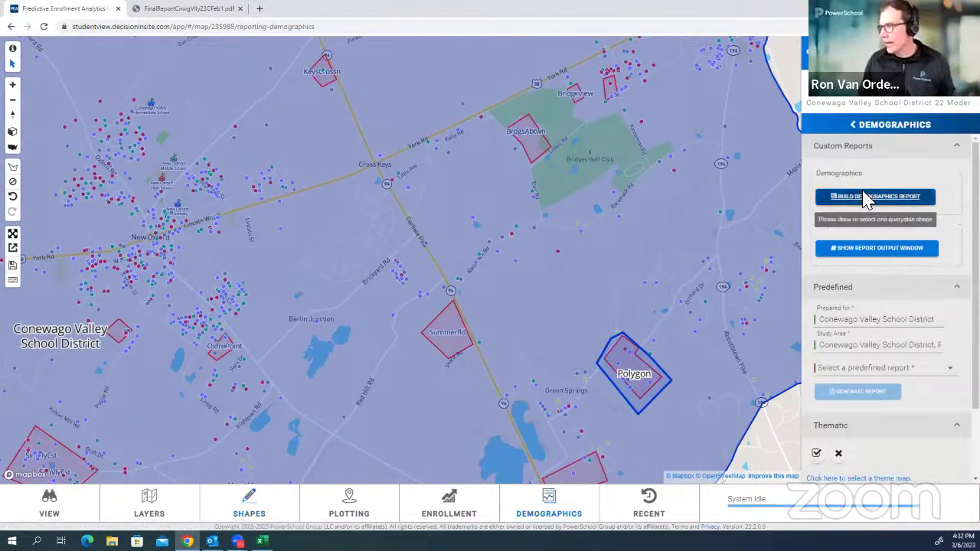
pyautogui.scroll(-3, 329, 252)
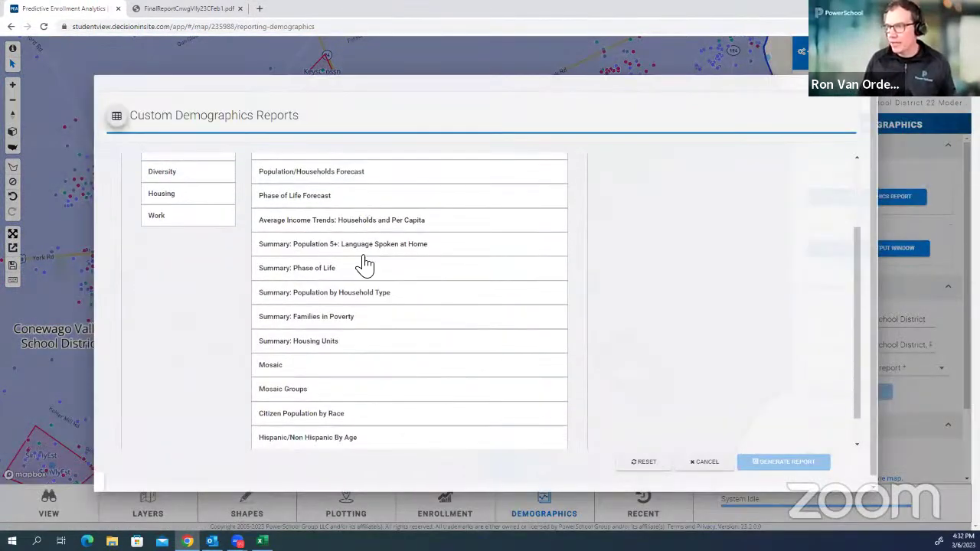
pyautogui.scroll(2, 356, 245)
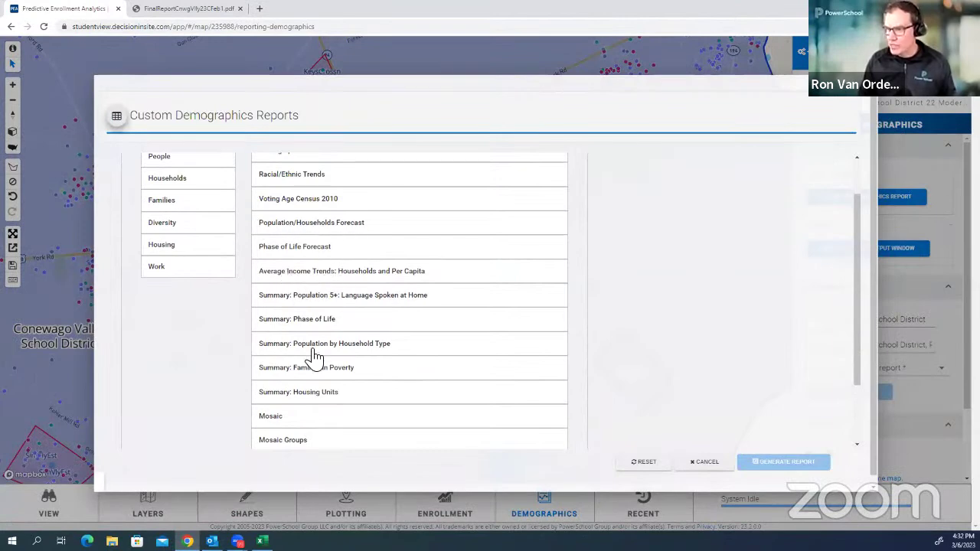
pyautogui.scroll(-2, 266, 329)
pyautogui.scroll(2, 222, 264)
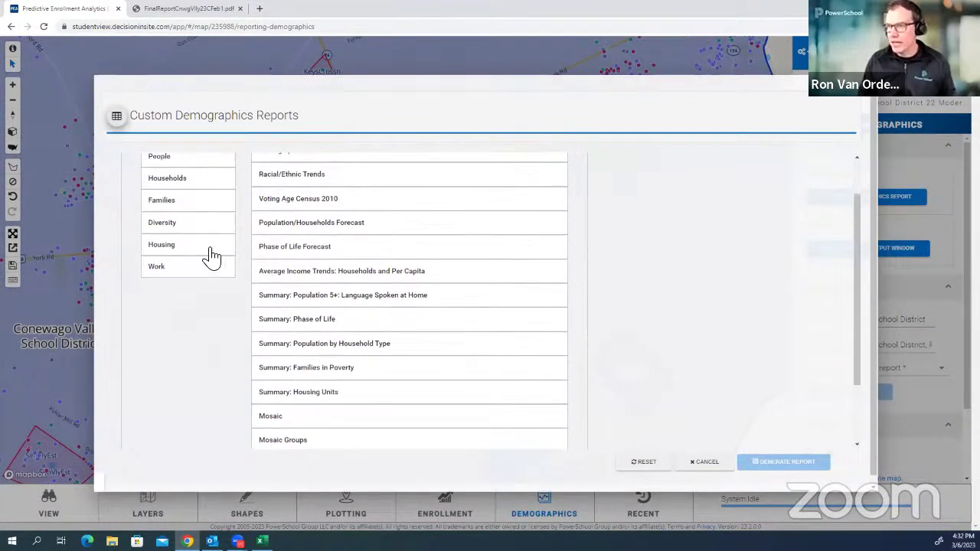
pyautogui.click(172, 202)
pyautogui.click(182, 281)
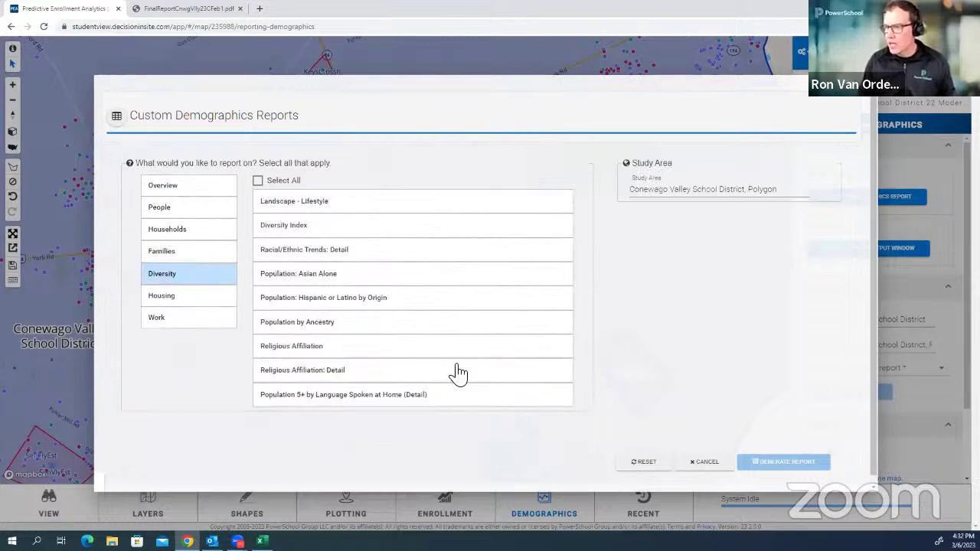
pyautogui.click(703, 464)
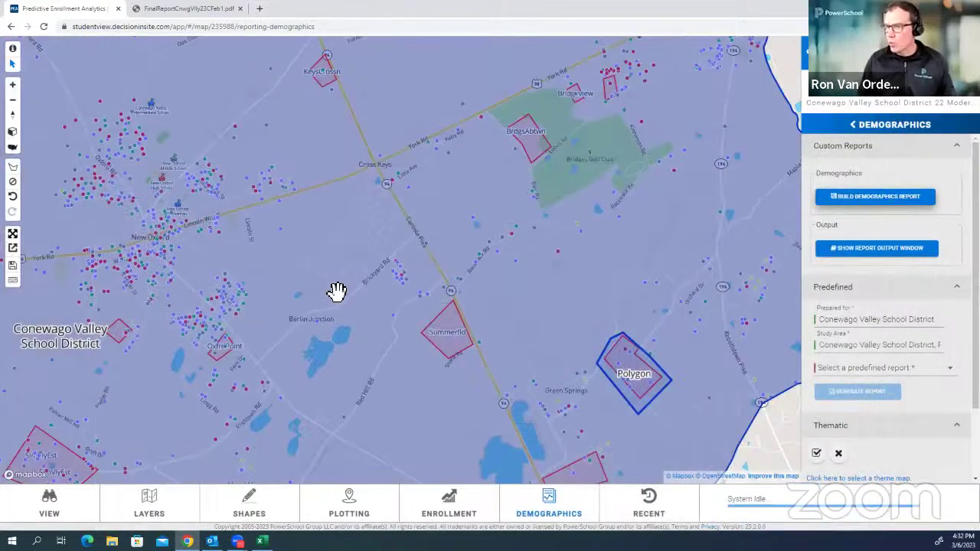
# - Examine how the plotted students are distributed across the school district
pyautogui.scroll(-2, 334, 291)
pyautogui.moveTo(284, 274); pyautogui.dragTo(435, 276)
pyautogui.scroll(-2, 401, 295)
pyautogui.scroll(-1, 433, 274)
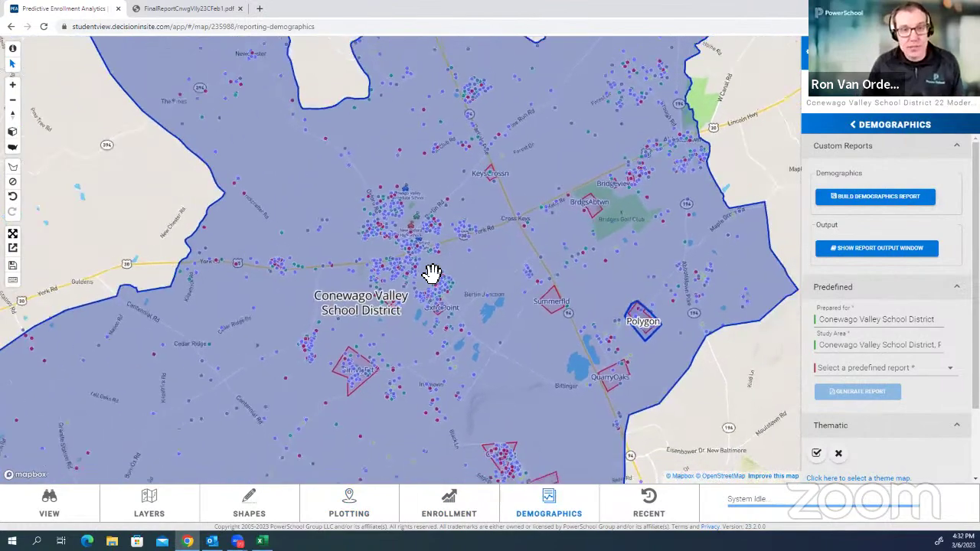
pyautogui.scroll(-1, 436, 280)
pyautogui.scroll(-1, 451, 309)
pyautogui.moveTo(451, 309); pyautogui.dragTo(441, 287)
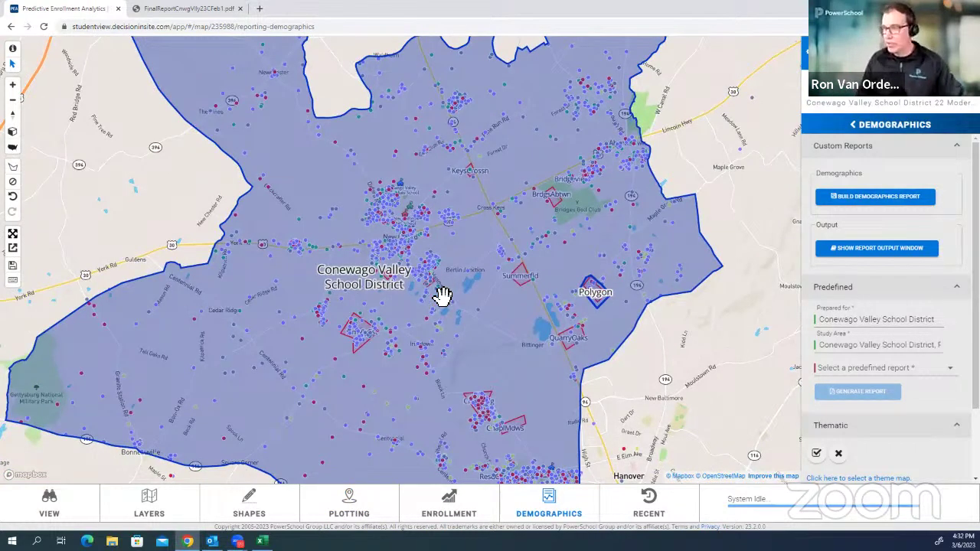
pyautogui.moveTo(340, 314)
pyautogui.mouseDown()
pyautogui.moveTo(356, 323)
pyautogui.moveTo(353, 310)
pyautogui.mouseUp()
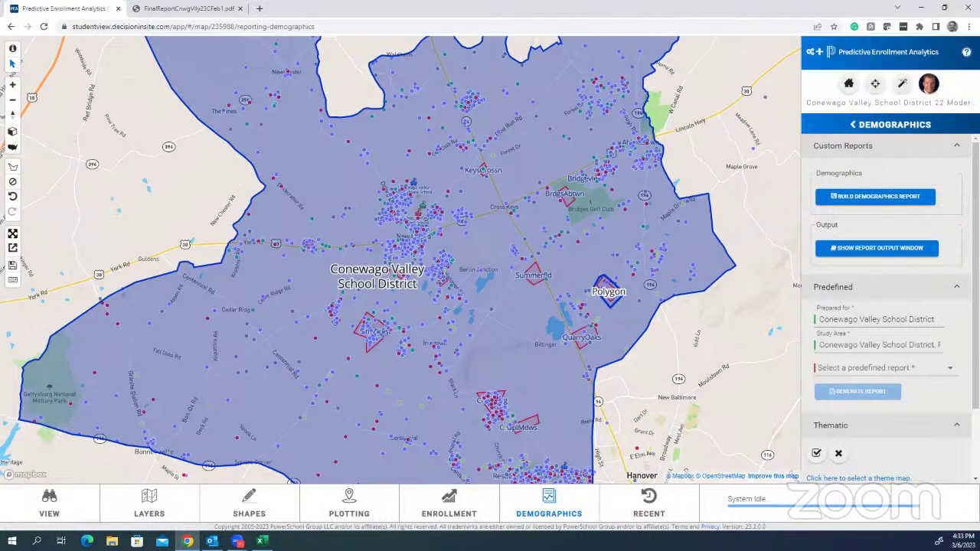
# - Remove the District Boundary selection and the drawn polygon from the map
pyautogui.click(12, 48)
pyautogui.scroll(2, 98, 134)
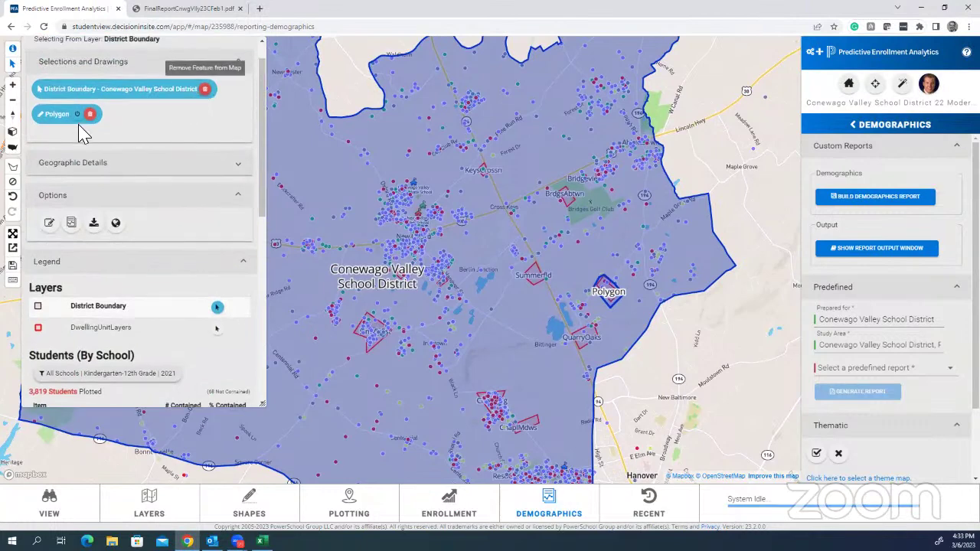
pyautogui.click(204, 89)
pyautogui.click(91, 90)
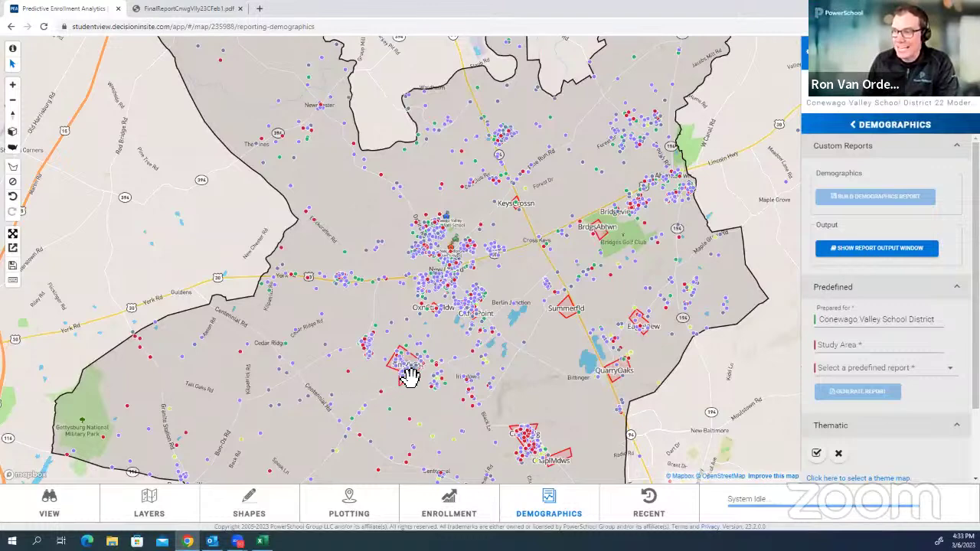
# - Examine the plotted students around the SimVlyEst development and the other dwelling unit areas, including EagleView and QuarryOaks
pyautogui.scroll(5, 410, 372)
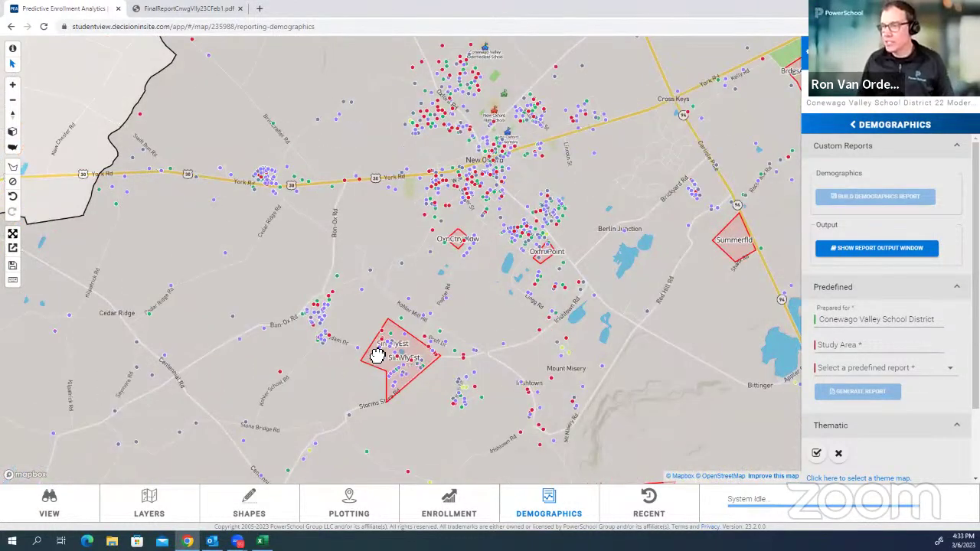
pyautogui.moveTo(376, 355); pyautogui.dragTo(397, 335)
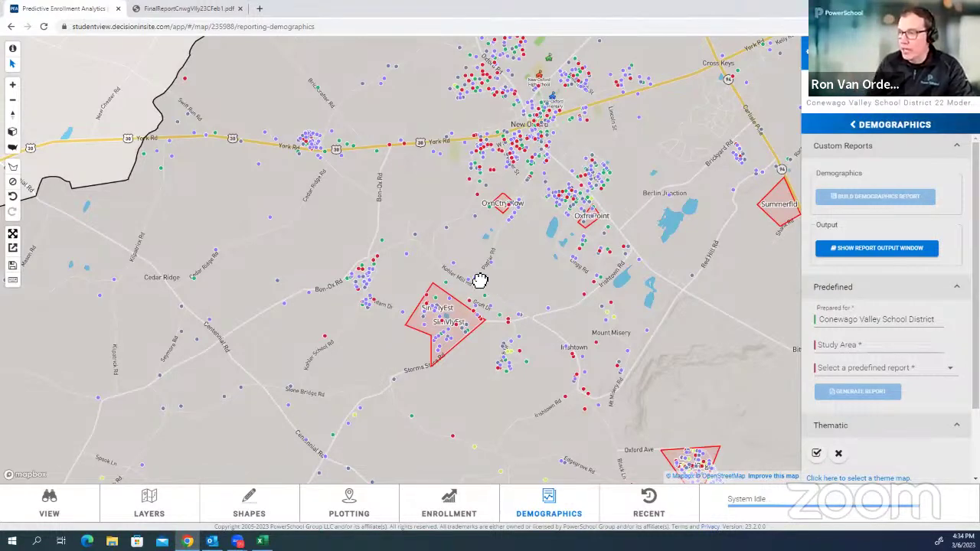
pyautogui.moveTo(482, 280); pyautogui.dragTo(411, 253)
pyautogui.scroll(-2, 460, 287)
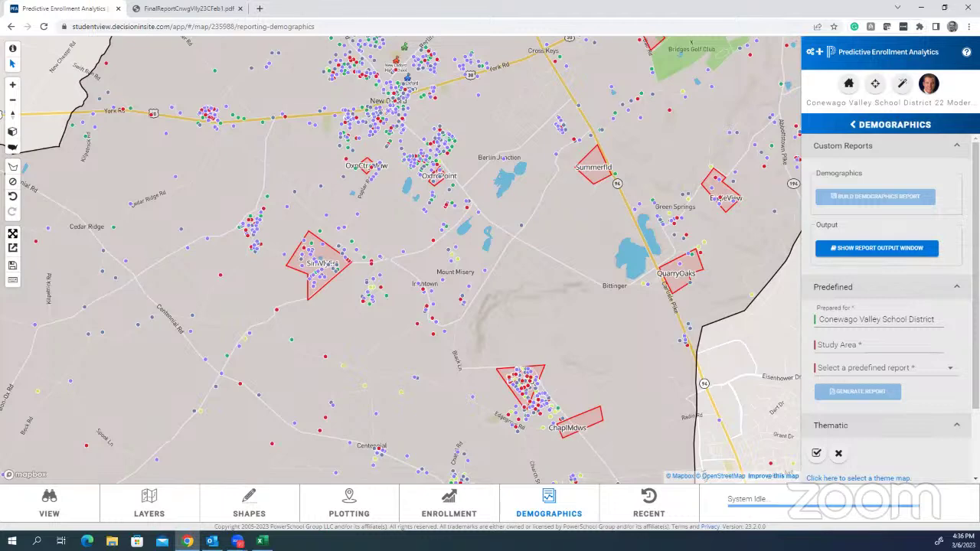
pyautogui.moveTo(378, 228); pyautogui.dragTo(418, 265)
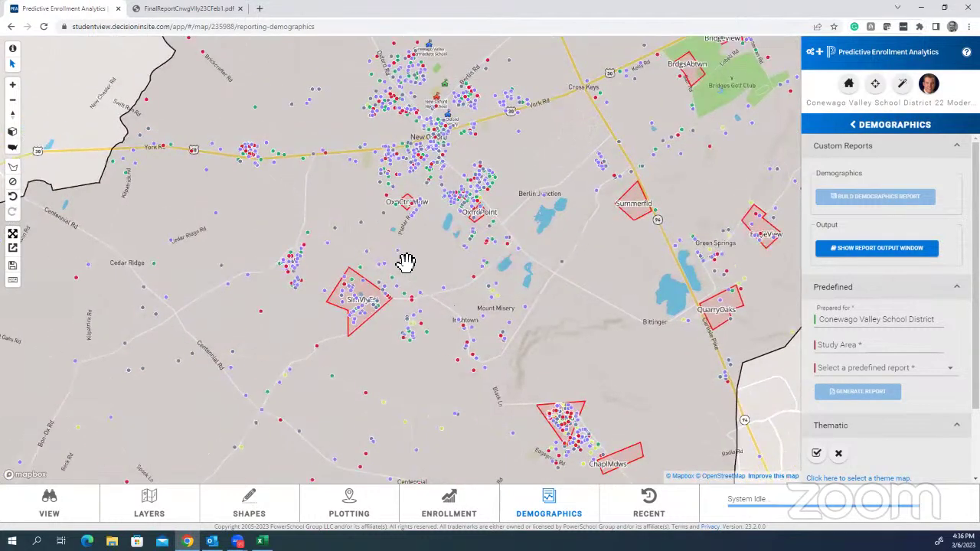
pyautogui.scroll(-1, 406, 262)
pyautogui.scroll(-1, 406, 263)
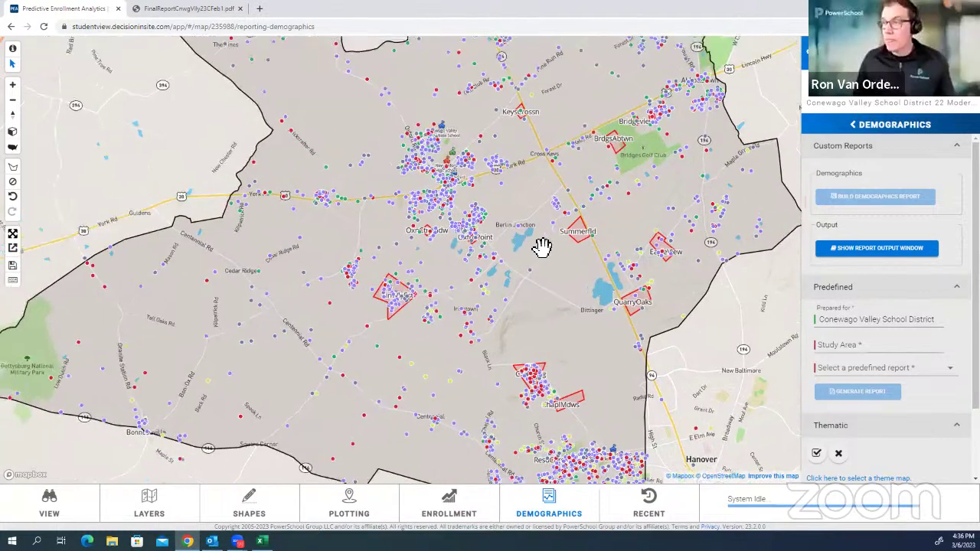
pyautogui.moveTo(529, 240); pyautogui.dragTo(520, 291)
pyautogui.scroll(-1, 517, 287)
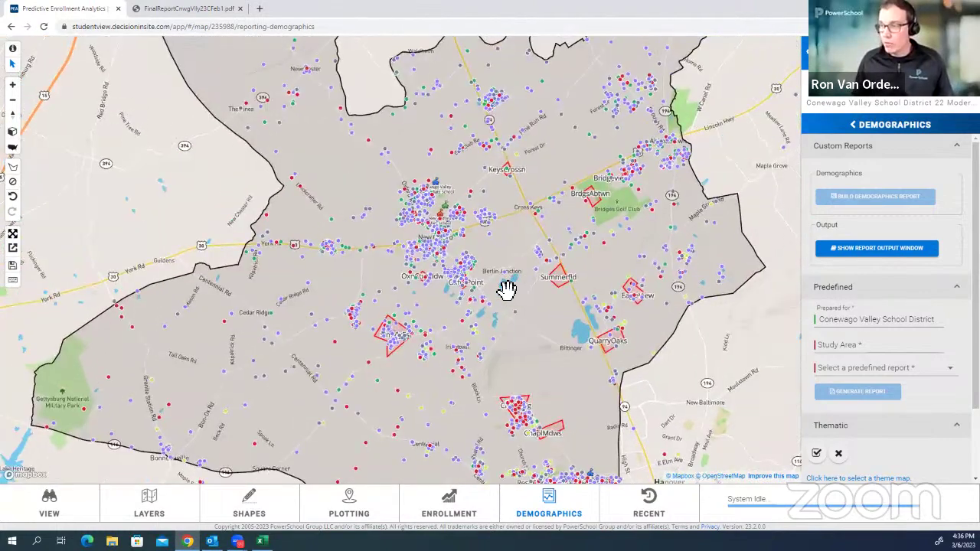
pyautogui.moveTo(425, 259); pyautogui.dragTo(398, 245)
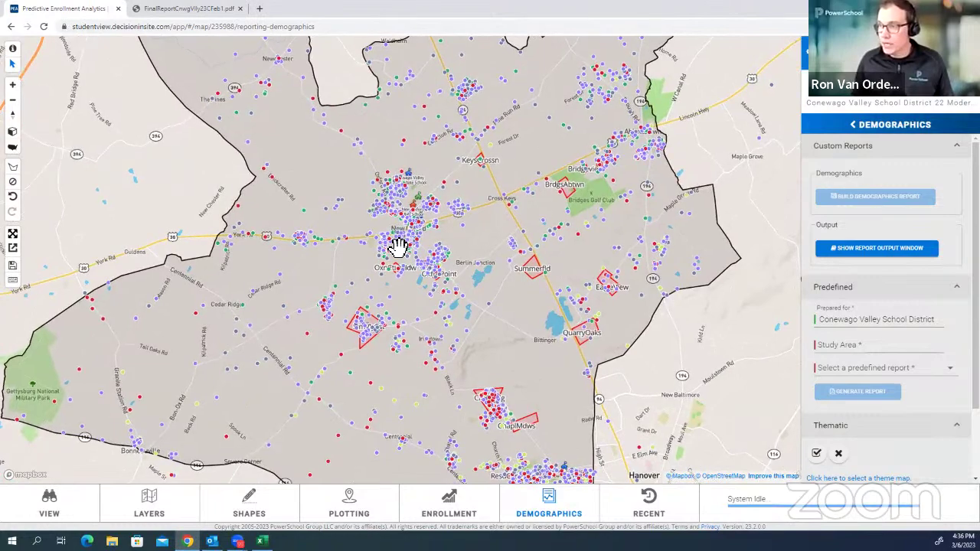
pyautogui.scroll(1, 398, 245)
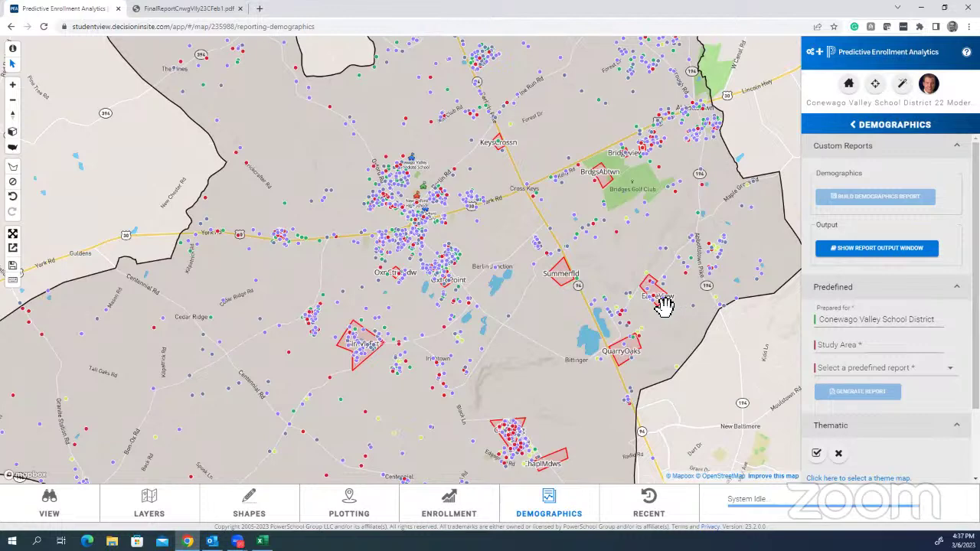
pyautogui.scroll(2, 664, 305)
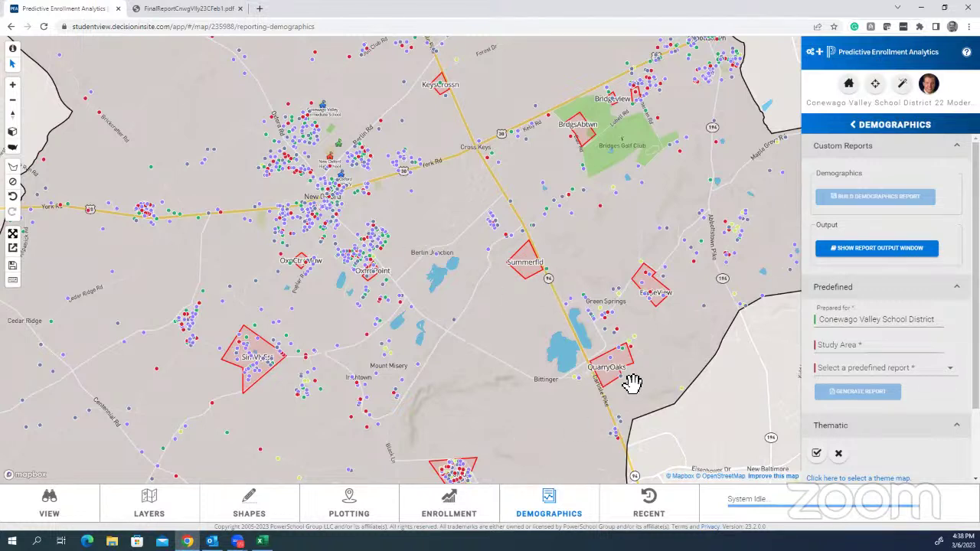
# - Generate the district-wide residential Proposed Dwelling Units enrollment report and review it in a maximized window
pyautogui.click(460, 507)
pyautogui.scroll(-15, 851, 290)
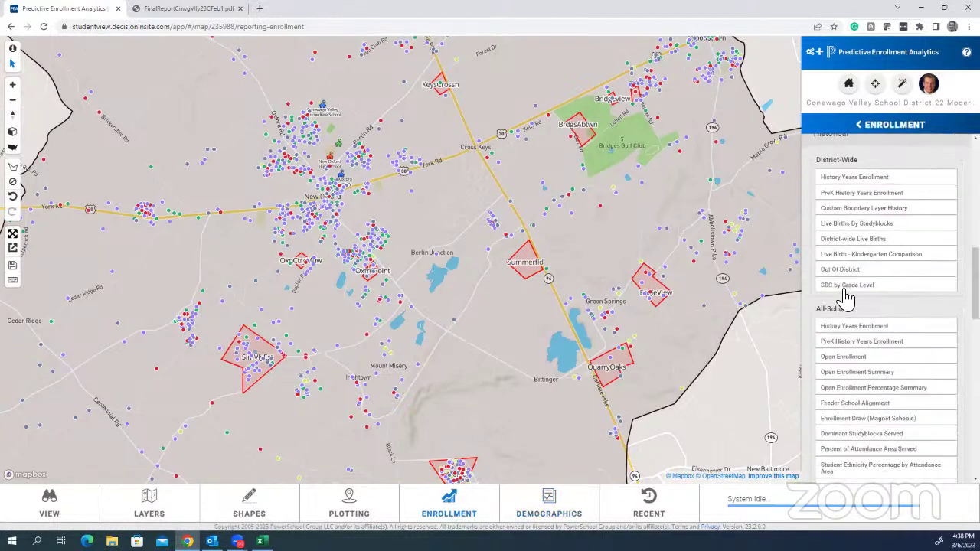
pyautogui.scroll(-8, 846, 295)
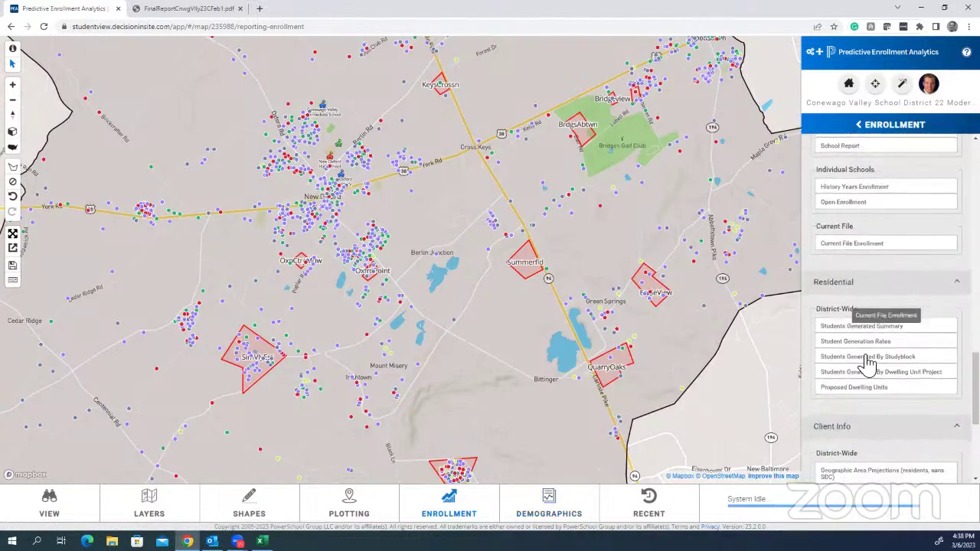
pyautogui.click(856, 389)
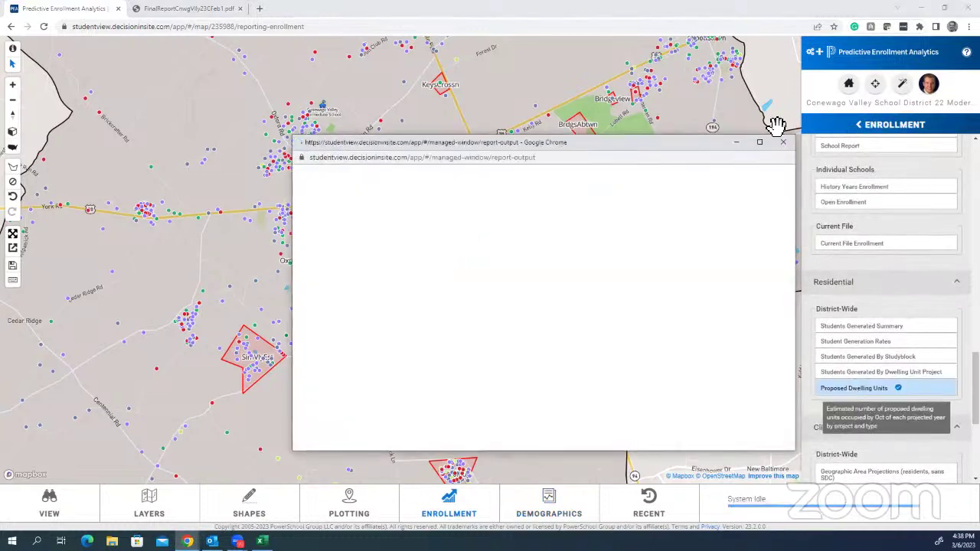
pyautogui.click(760, 142)
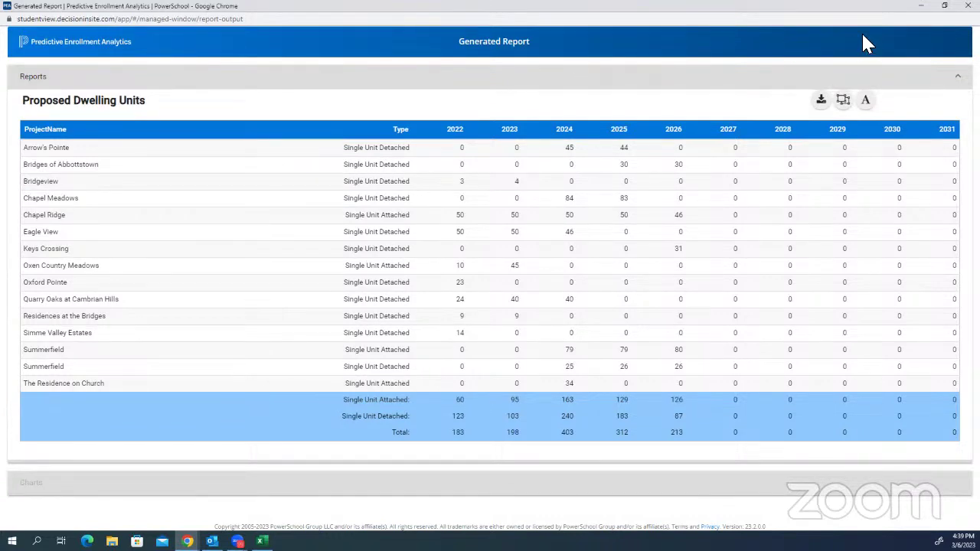
pyautogui.hotkey('alt', 'Tab')
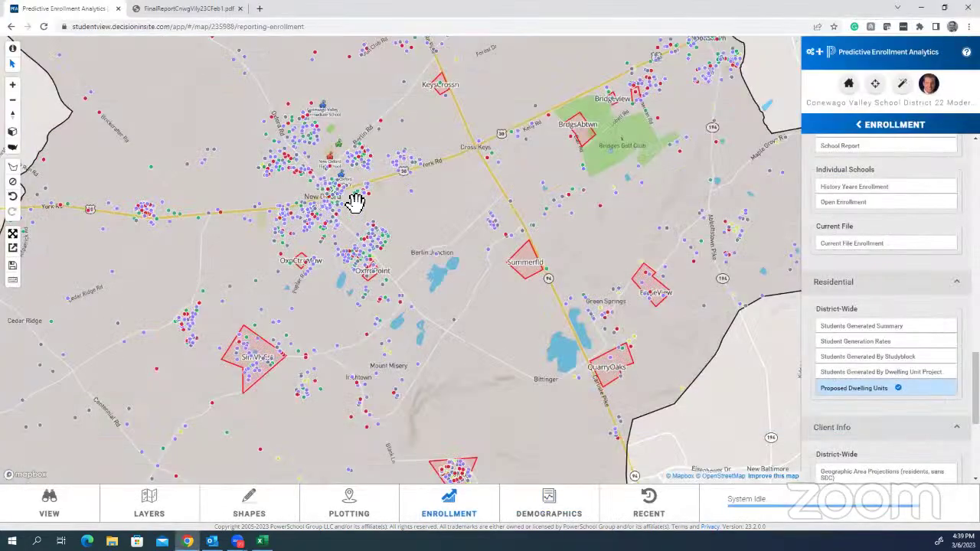
# - Select the Conewago Valley School District area on the map
pyautogui.scroll(-5, 355, 204)
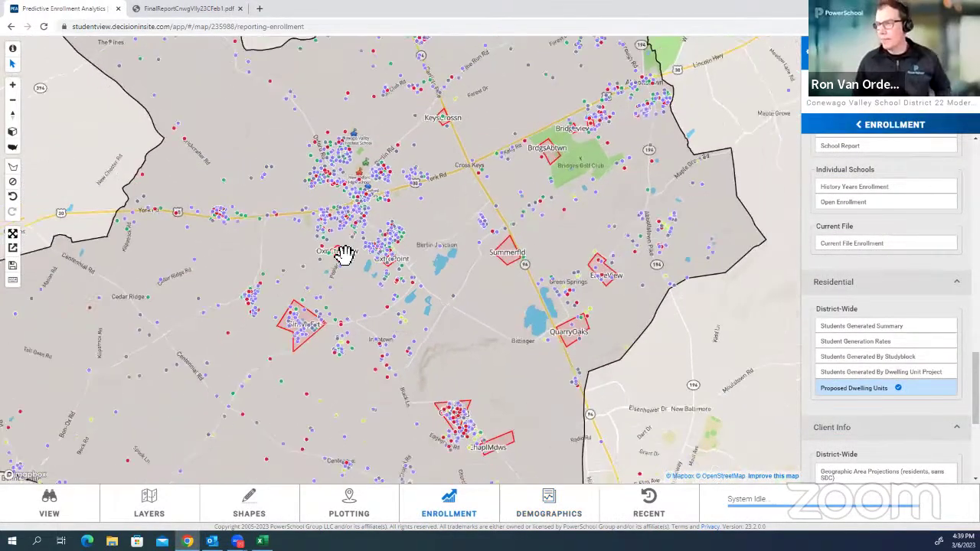
pyautogui.scroll(-2, 375, 273)
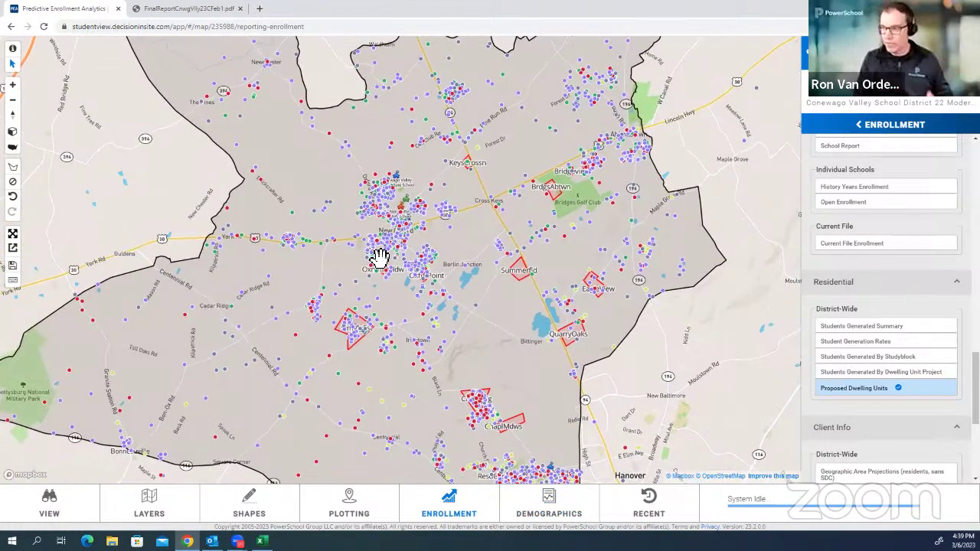
pyautogui.click(380, 255)
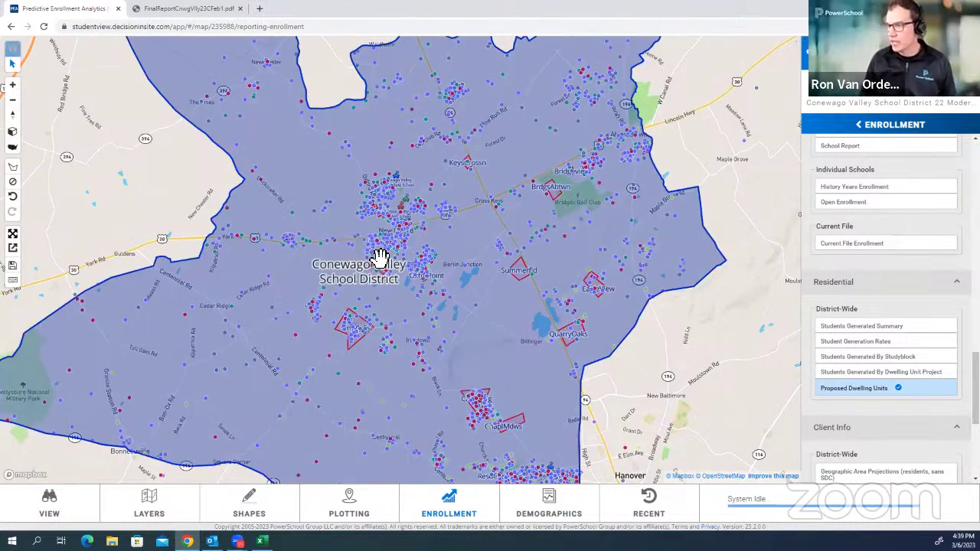
pyautogui.scroll(-1, 380, 255)
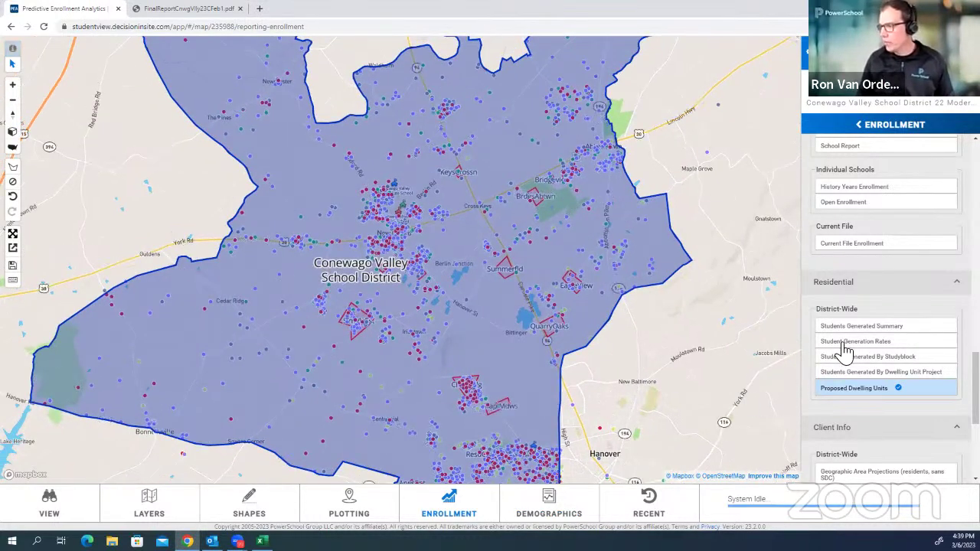
# - Look over the Client Info enrollment reports and examine the plotted students across the entire school district
pyautogui.scroll(-5, 846, 348)
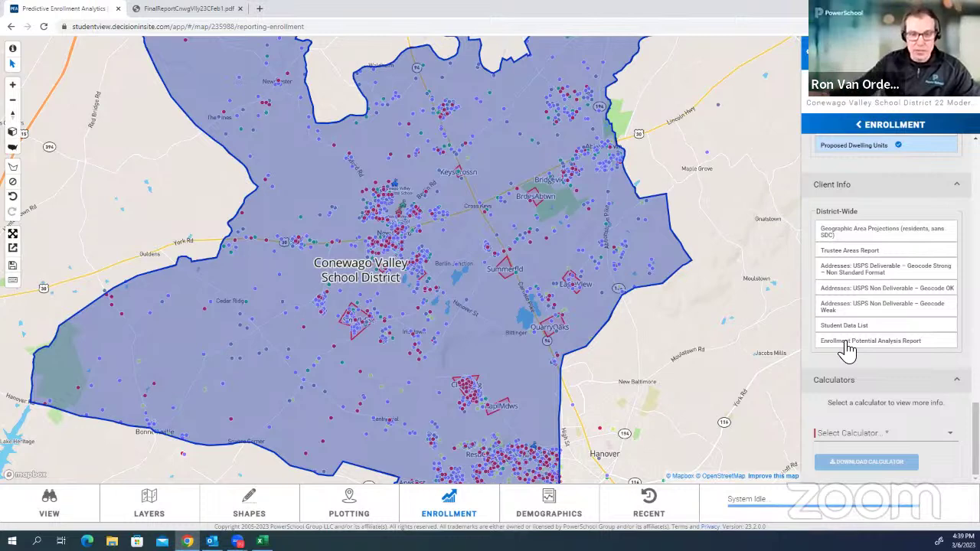
pyautogui.moveTo(374, 182); pyautogui.dragTo(403, 210)
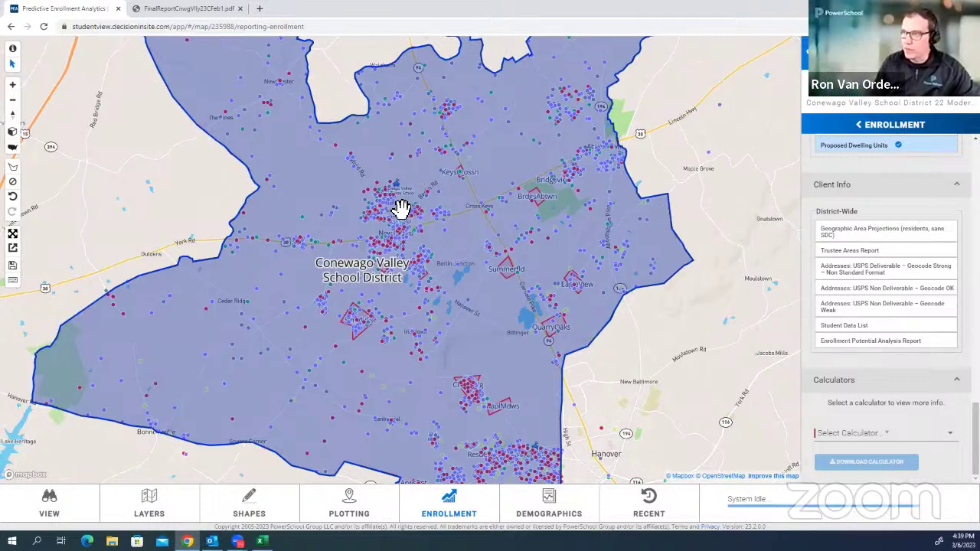
pyautogui.moveTo(473, 245); pyautogui.dragTo(461, 227)
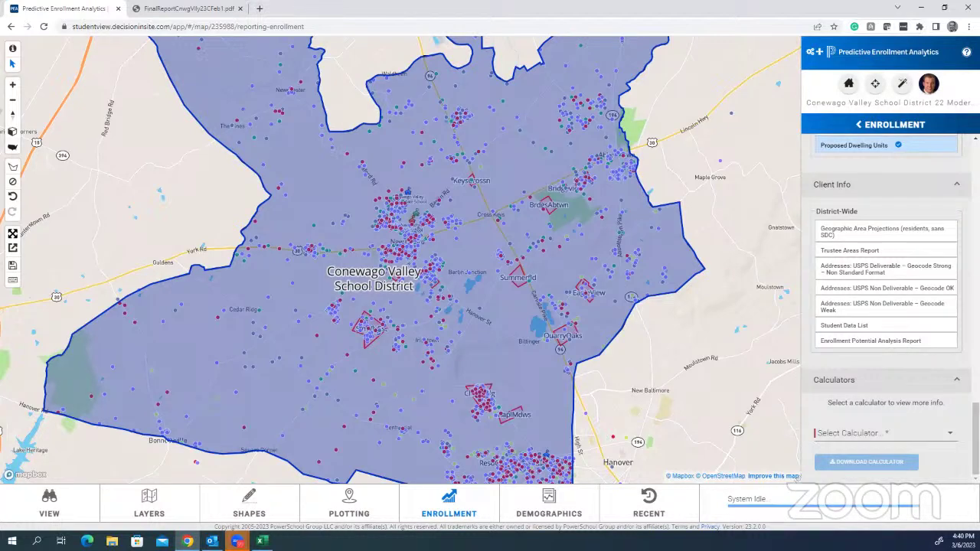
pyautogui.moveTo(150, 228); pyautogui.dragTo(172, 238)
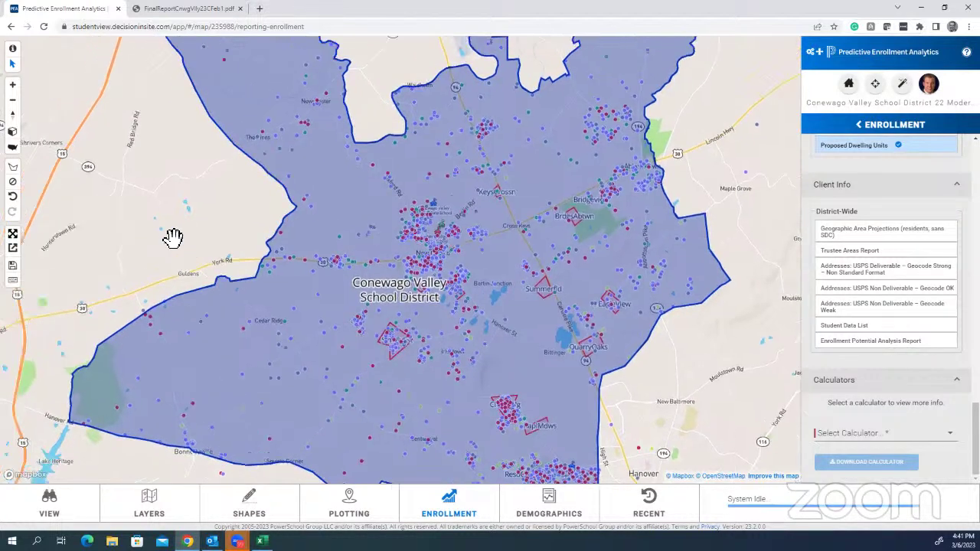
pyautogui.scroll(-3, 179, 238)
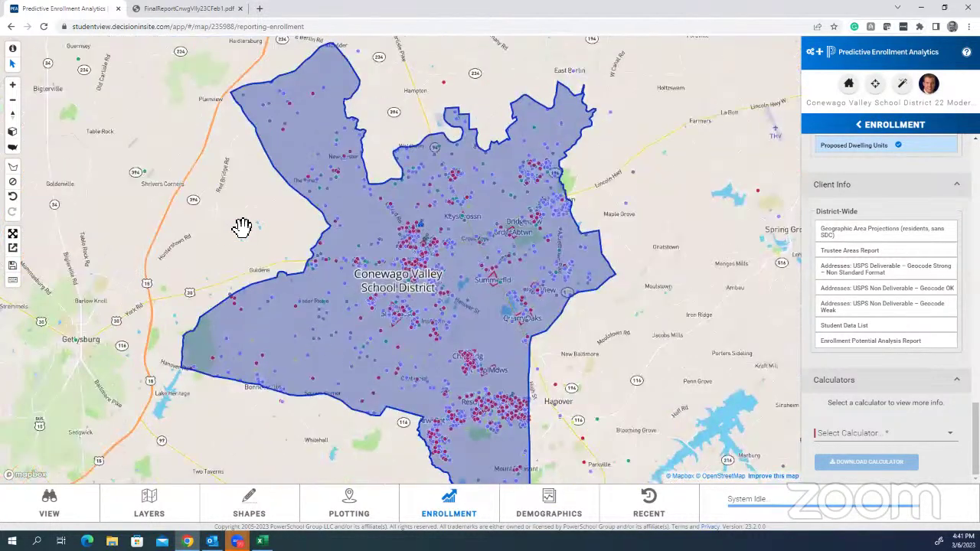
pyautogui.scroll(-2, 245, 225)
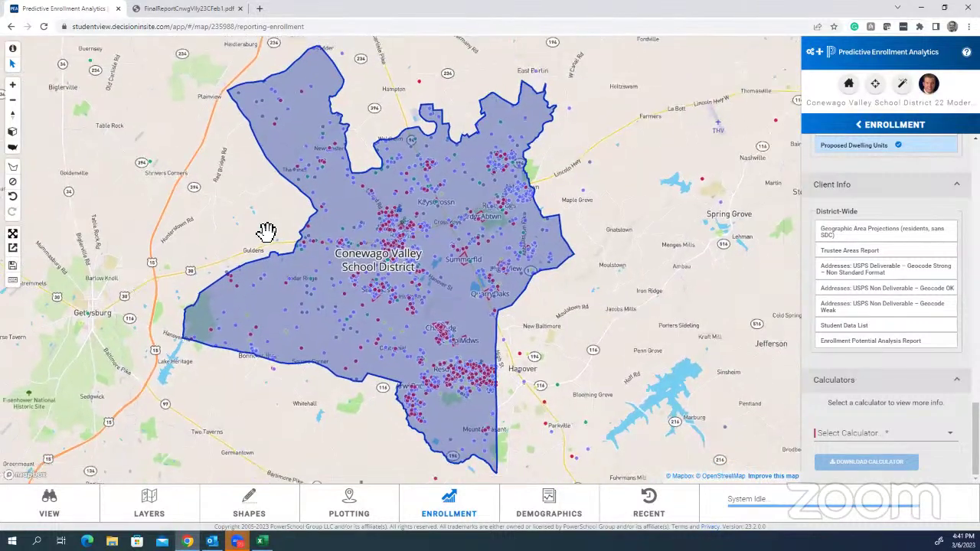
pyautogui.moveTo(267, 231); pyautogui.dragTo(279, 226)
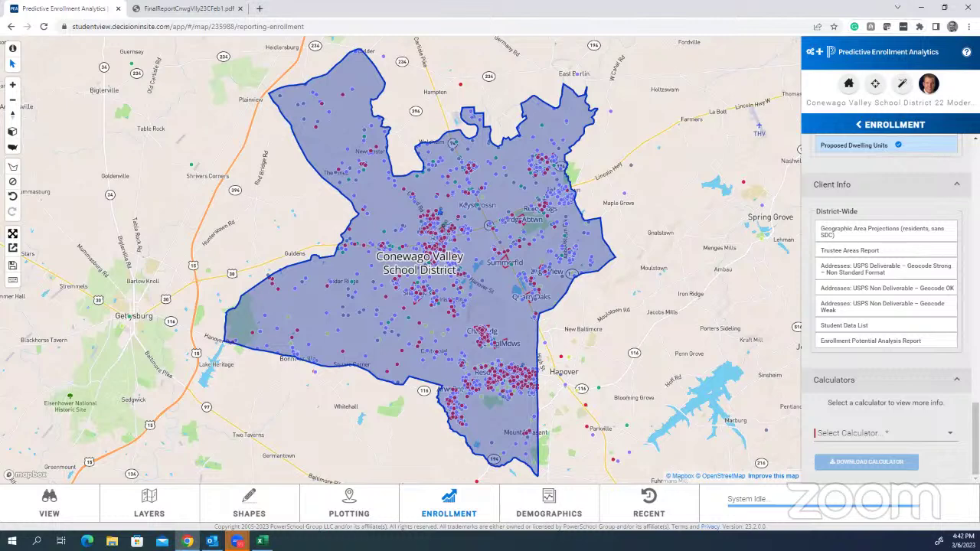
# - Switch to FinalReportCnwgVlly23CFeb1.pdf and find the Conservative and Moderate tables of Students Generated by Residential Development
pyautogui.click(169, 9)
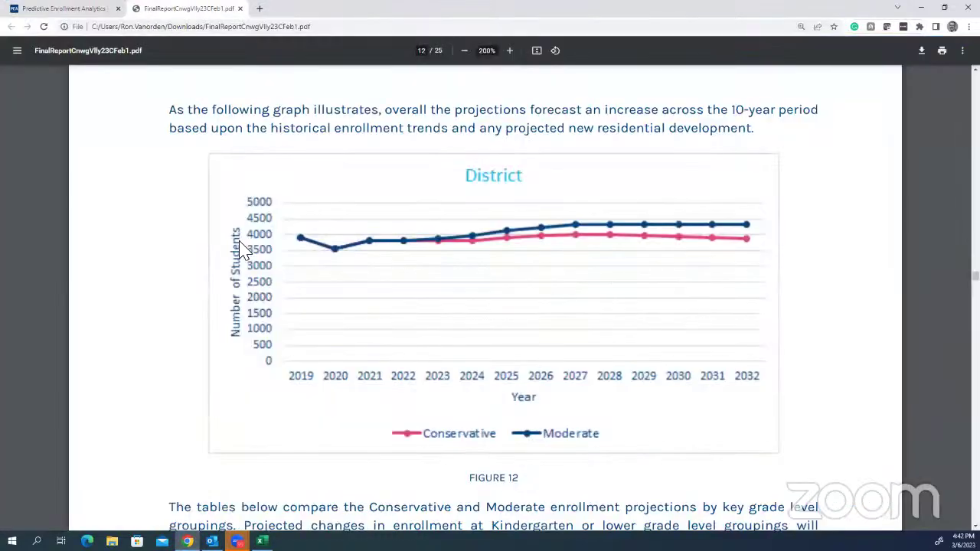
pyautogui.scroll(15, 245, 260)
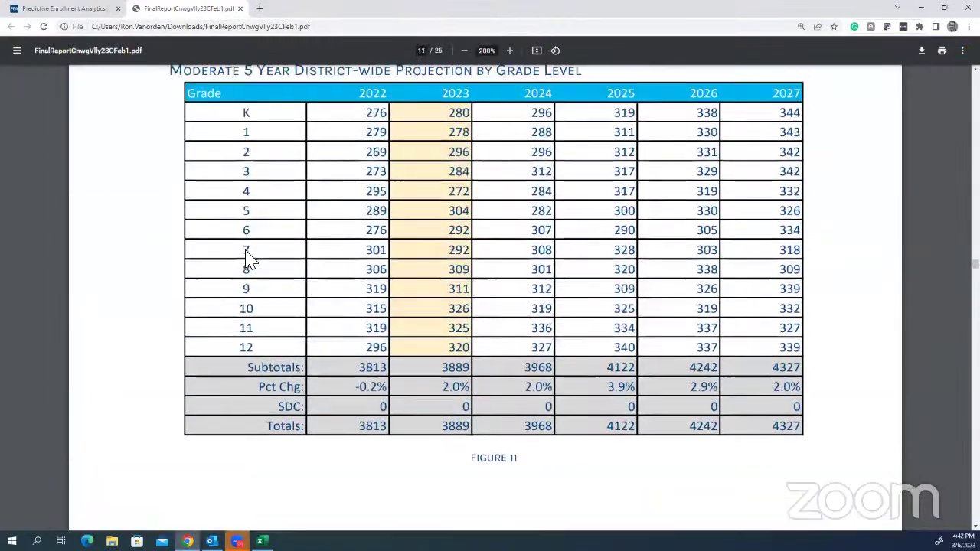
pyautogui.scroll(15, 245, 260)
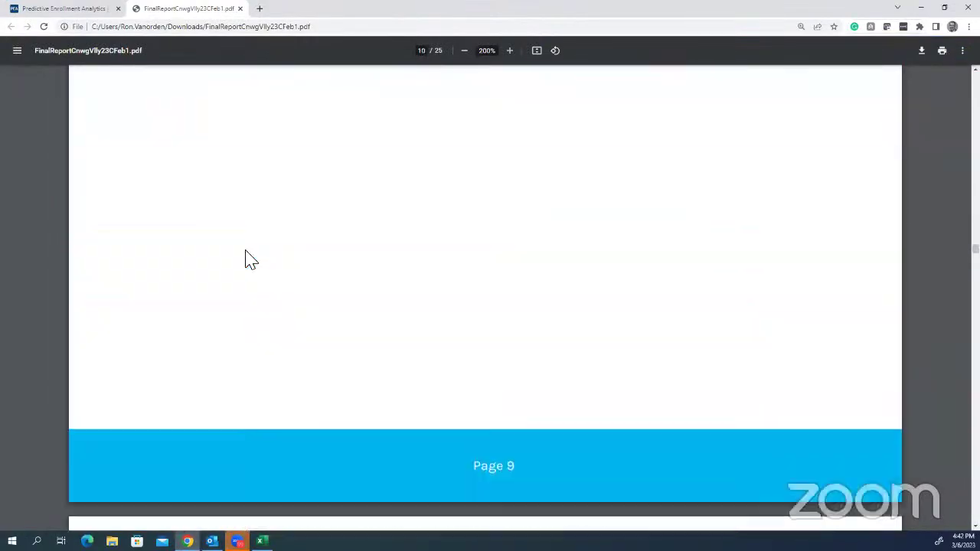
pyautogui.scroll(10, 245, 261)
pyautogui.scroll(-3, 245, 258)
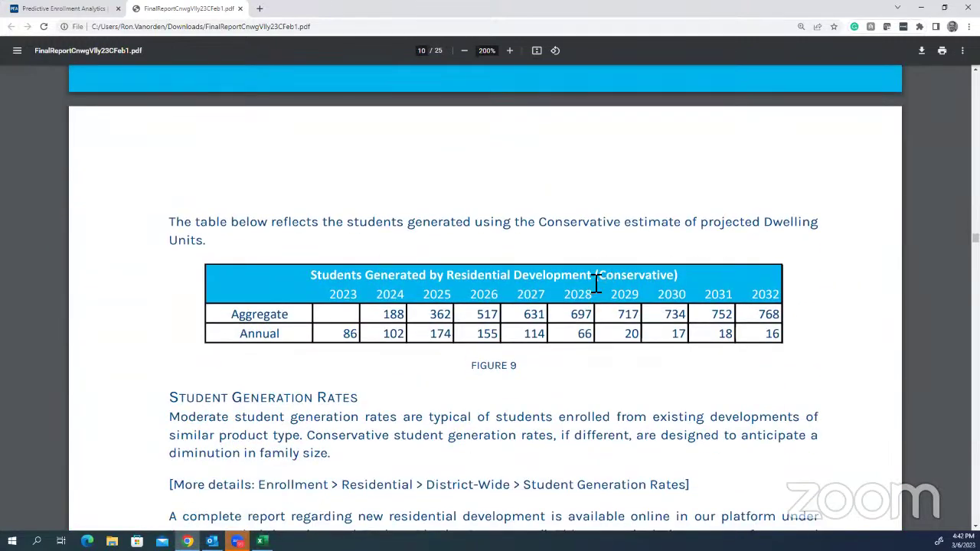
pyautogui.scroll(5, 535, 268)
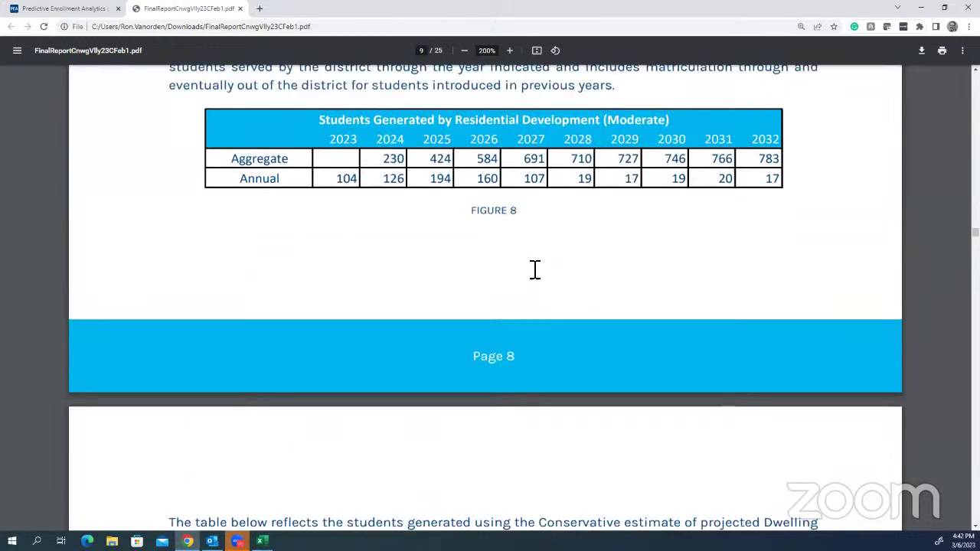
pyautogui.scroll(-1, 534, 270)
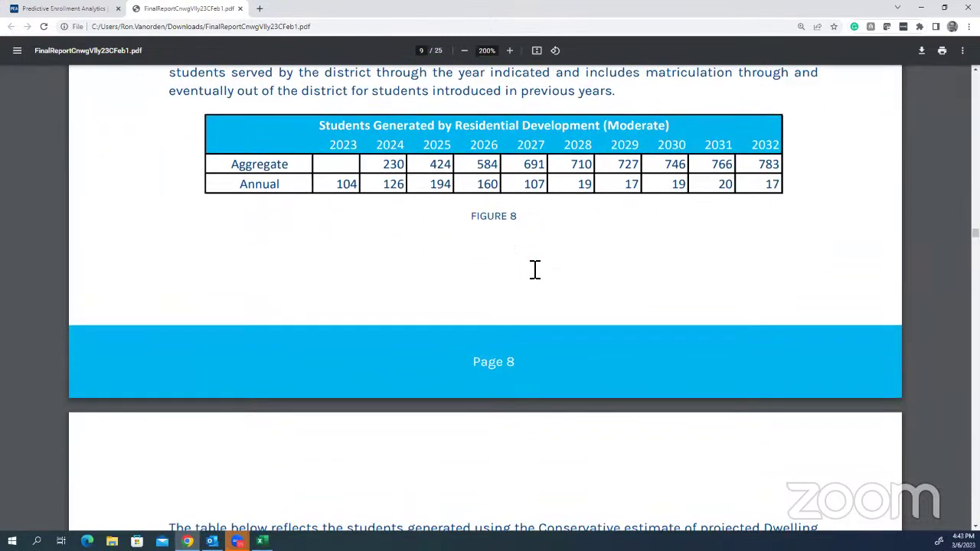